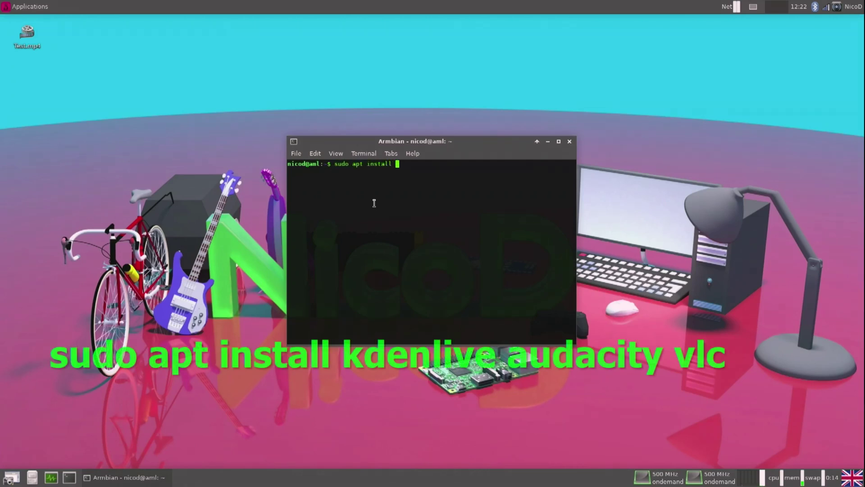
- Install the kdenlive, audacity and vlc packages with sudo apt install, entering the account password
{"action": "type", "text": "kdenlive"}
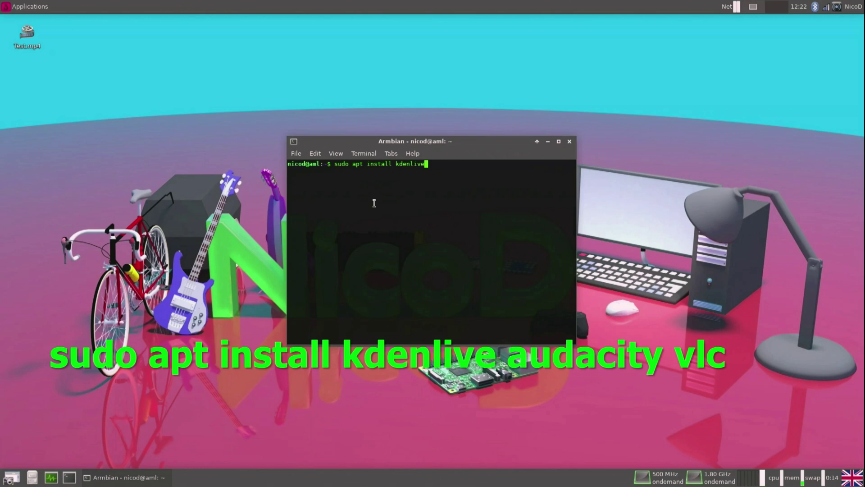
{"action": "type", "text": " audacity vlc"}
{"action": "key", "text": "Return"}
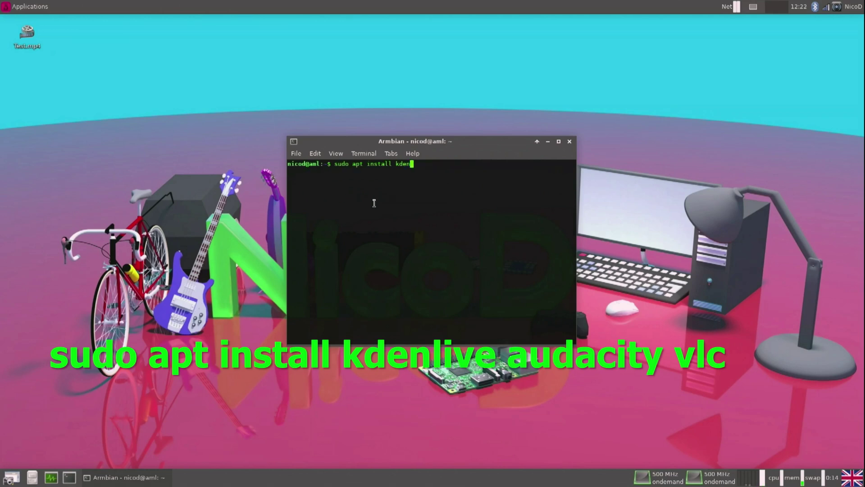
{"action": "type", "text": "live"}
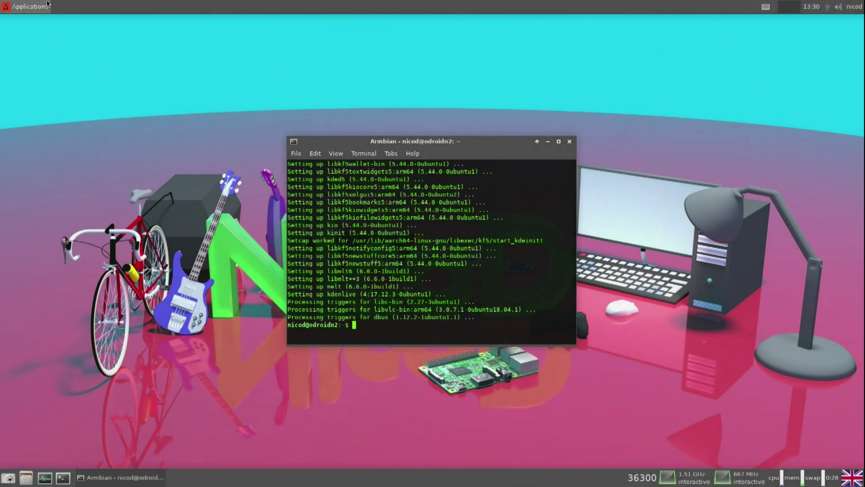
- Launch Kdenlive from the Multimedia applications menu and move its welcome dialog aside
{"action": "left_click", "coordinate": [47, 4]}
{"action": "mouse_move", "coordinate": [54, 124]}
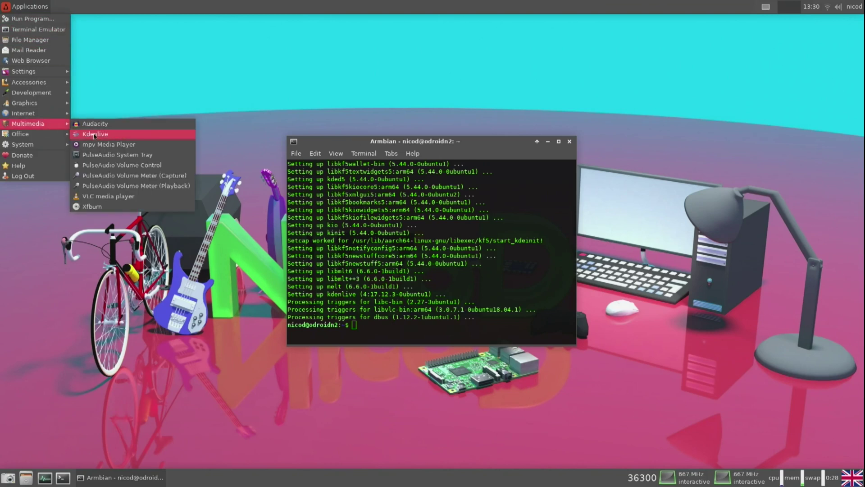
{"action": "left_click", "coordinate": [124, 135]}
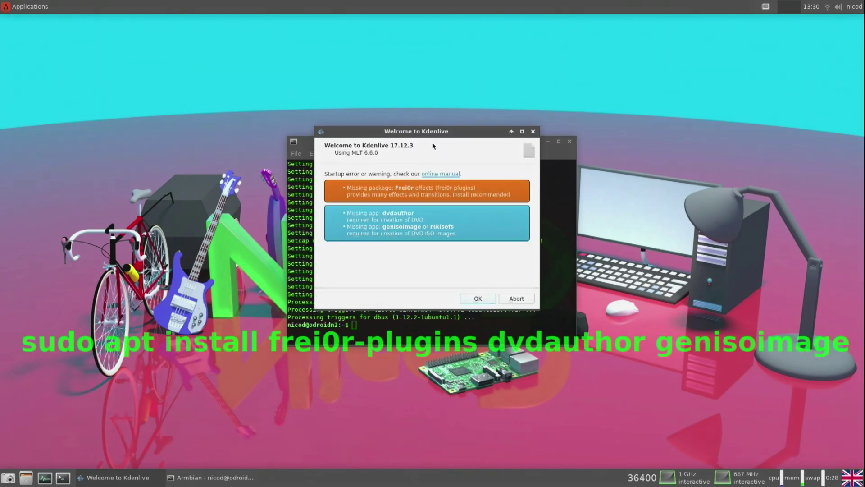
{"action": "left_click_drag", "start_coordinate": [434, 131], "coordinate": [139, 160]}
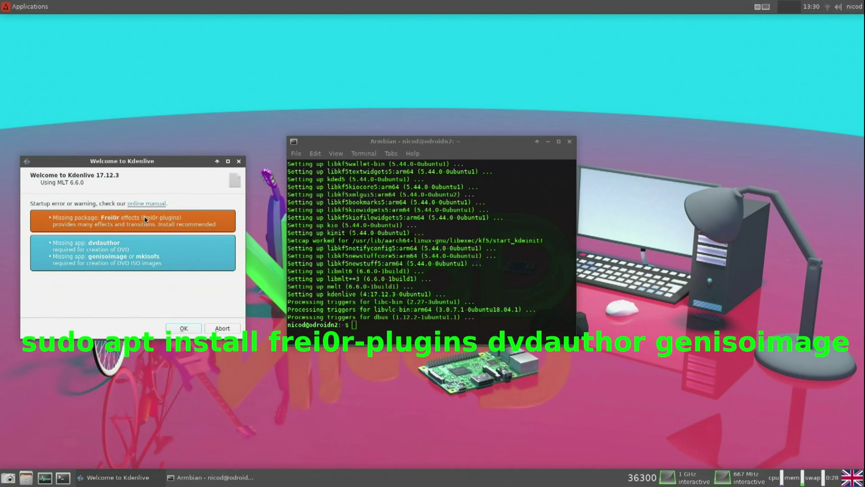
- Copy the frei0r-plugins name and start 'sudo apt install frei0r-plugins' in the terminal
{"action": "left_click_drag", "start_coordinate": [169, 222], "coordinate": [180, 221]}
{"action": "left_click", "coordinate": [408, 328]}
{"action": "type", "text": "sudo apt install "}
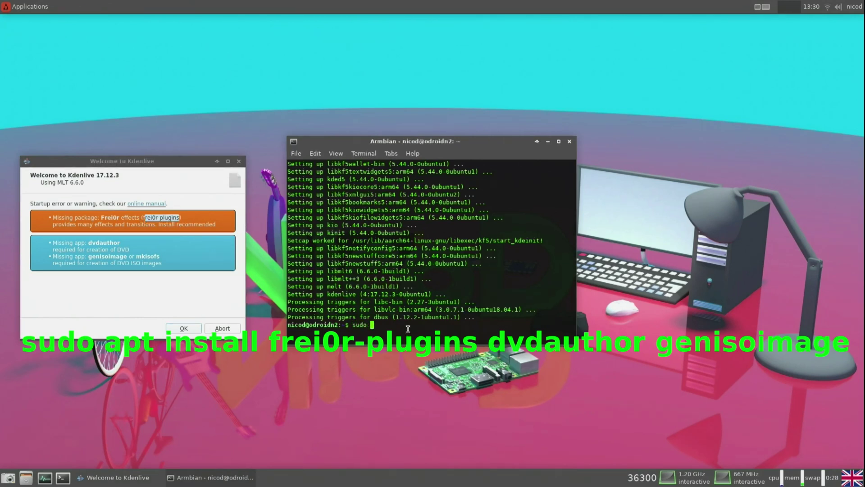
{"action": "type", "text": "frei0r-plugins"}
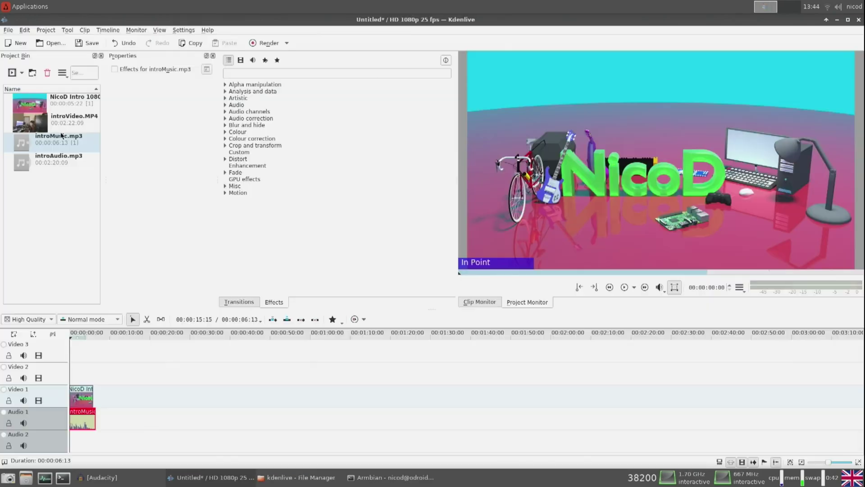
- Place introVideo.MP4 on Video 1 and introAudio.mp3 on Audio 1, shifting the audio earlier to align
{"action": "left_click_drag", "start_coordinate": [63, 123], "coordinate": [128, 400]}
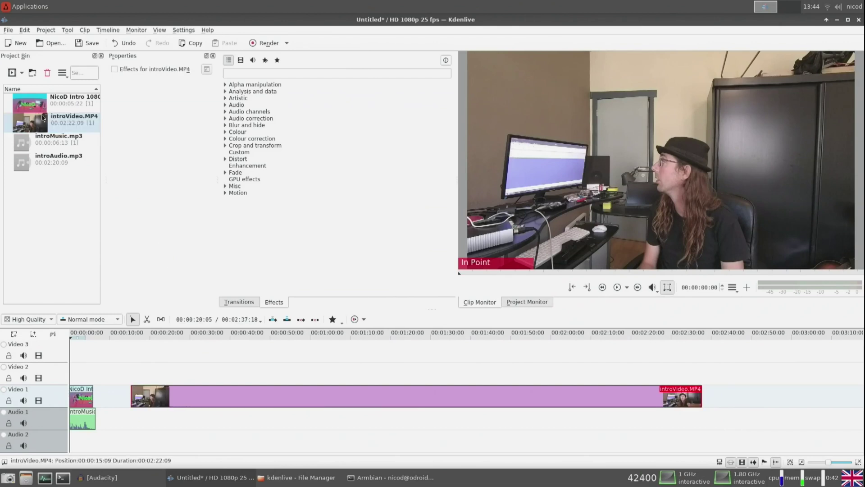
{"action": "left_click_drag", "start_coordinate": [60, 163], "coordinate": [133, 418]}
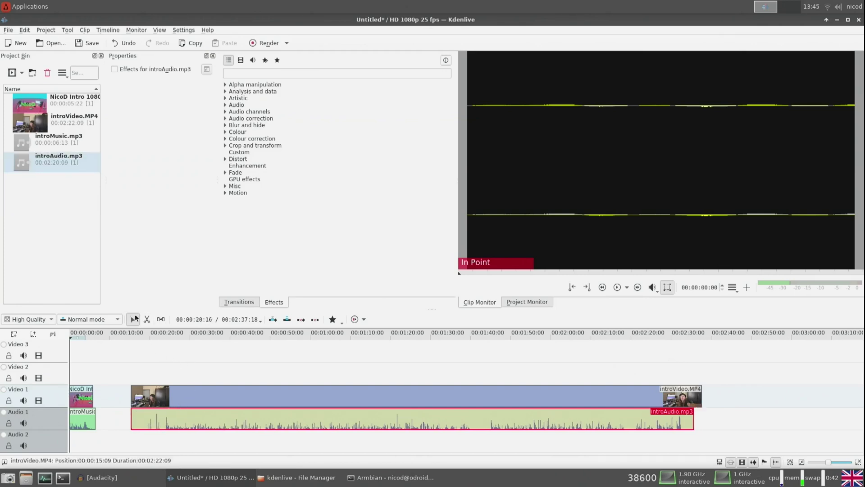
{"action": "left_click", "coordinate": [141, 336]}
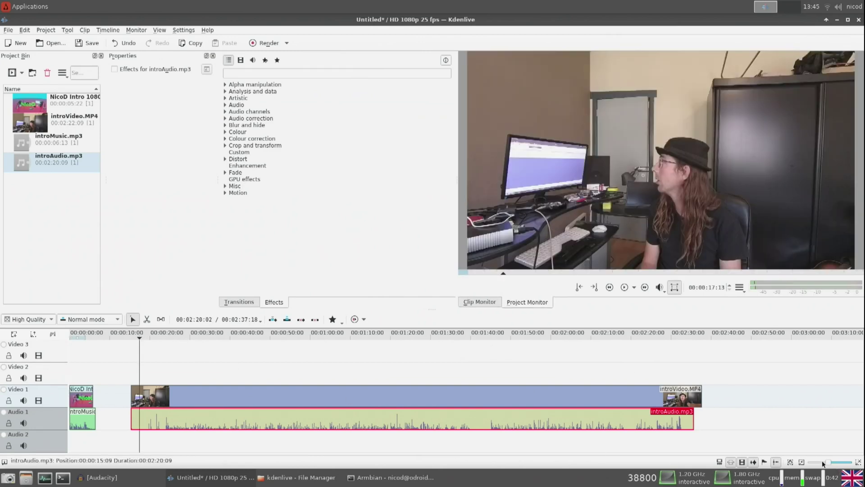
{"action": "scroll", "coordinate": [823, 464], "scroll_direction": "up", "scroll_amount": 4}
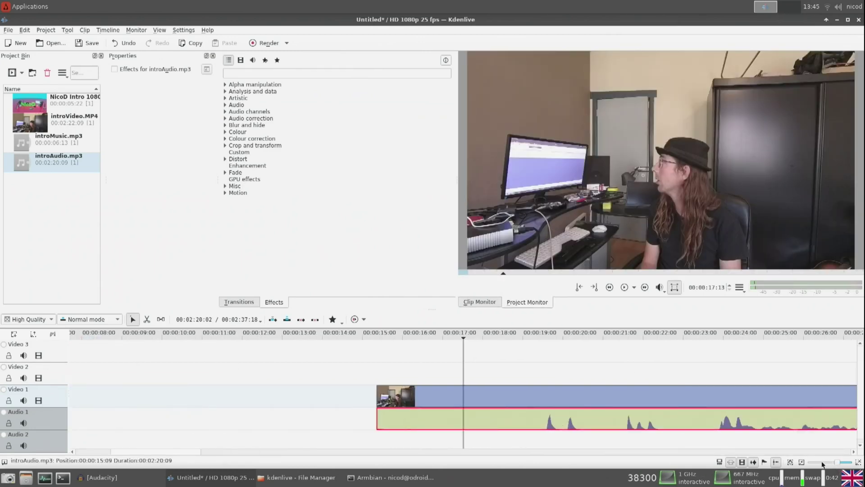
{"action": "left_click_drag", "start_coordinate": [578, 426], "coordinate": [535, 425]}
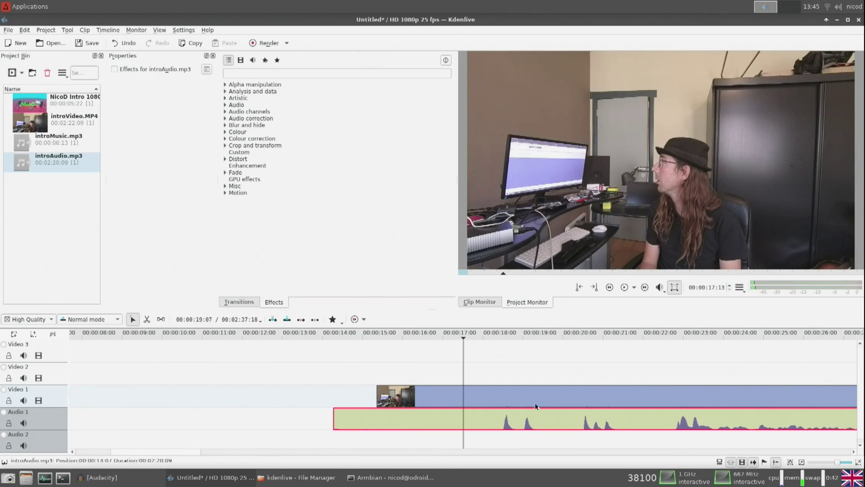
- Play the timeline from about 18 seconds to check the audio-video sync
{"action": "left_click", "coordinate": [504, 337]}
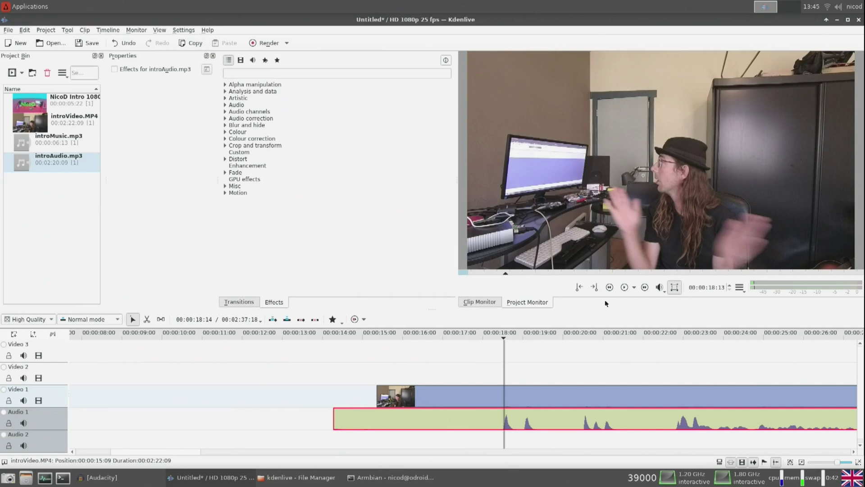
{"action": "left_click", "coordinate": [624, 288]}
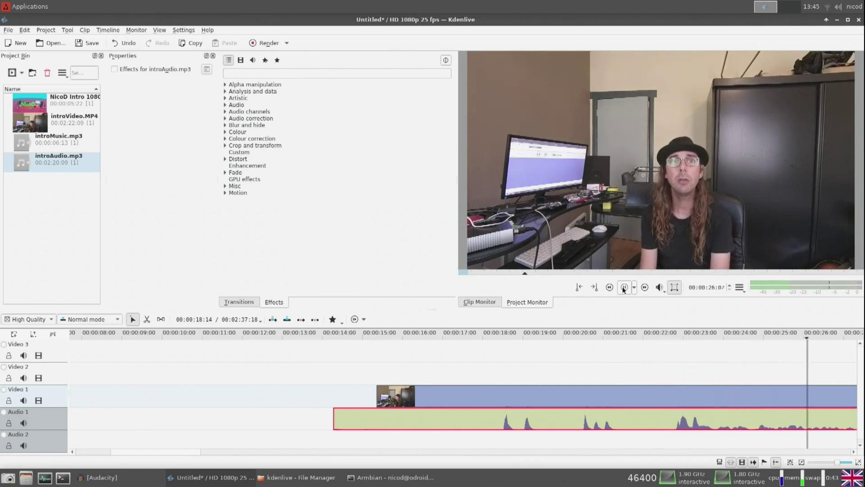
{"action": "left_click", "coordinate": [624, 287]}
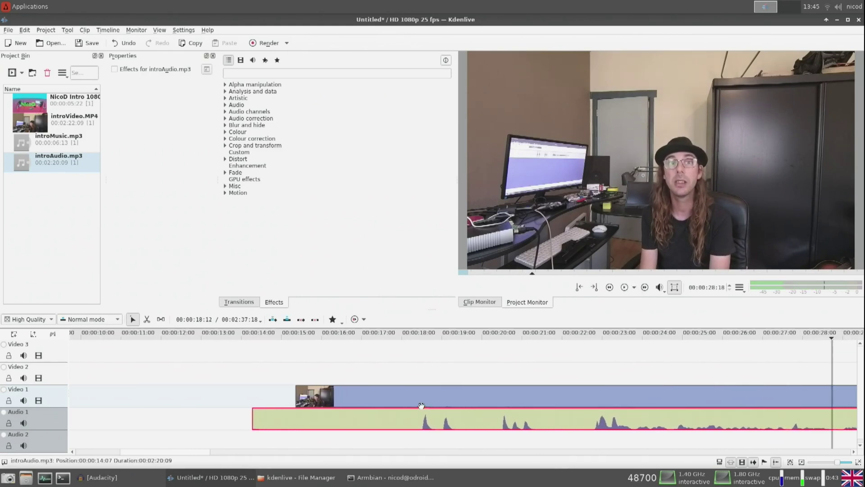
{"action": "left_click", "coordinate": [413, 336]}
{"action": "left_click", "coordinate": [624, 287]}
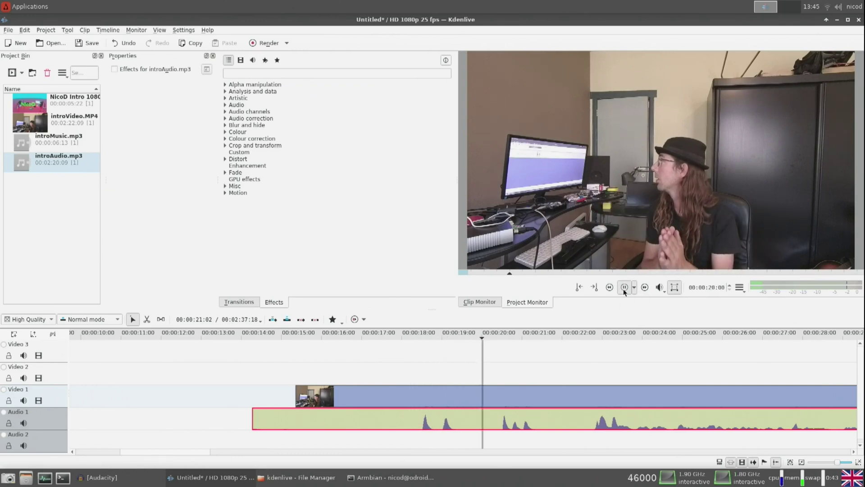
{"action": "left_click", "coordinate": [624, 288]}
- Mute the introVideo clip's own camera sound
{"action": "right_click", "coordinate": [385, 392]}
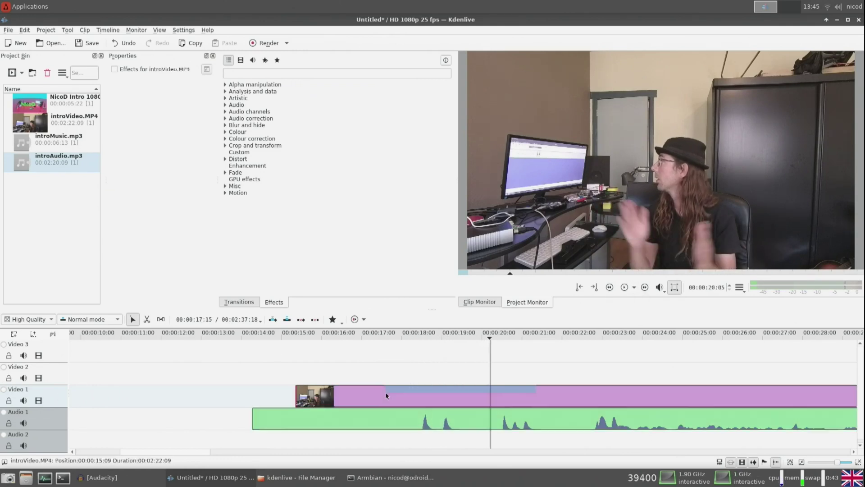
{"action": "mouse_move", "coordinate": [414, 372]}
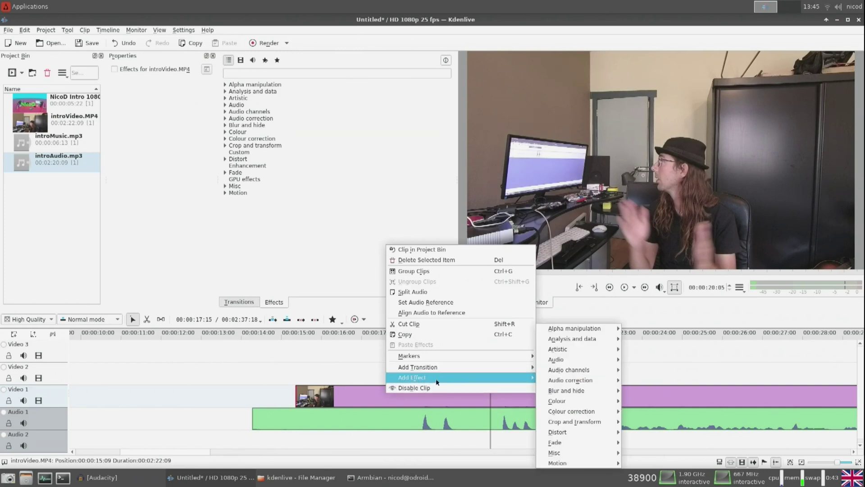
{"action": "mouse_move", "coordinate": [617, 381]}
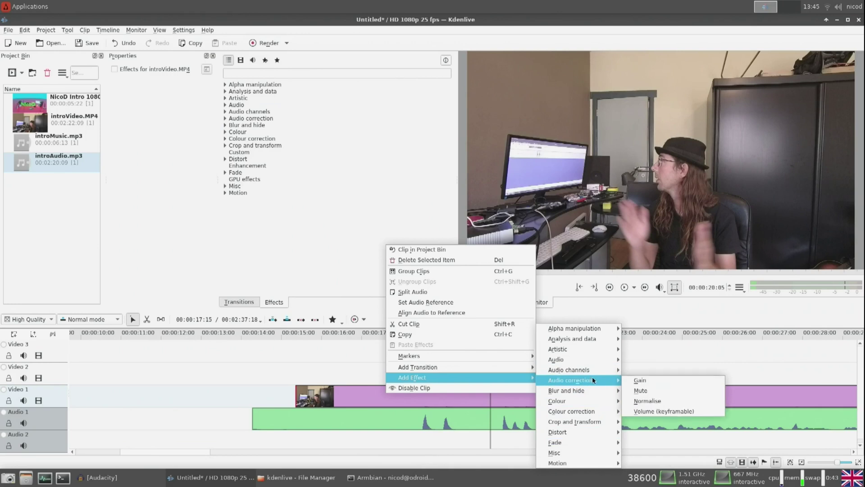
{"action": "left_click", "coordinate": [640, 391]}
- Group the introVideo and introAudio clips together
{"action": "left_click", "coordinate": [346, 414]}
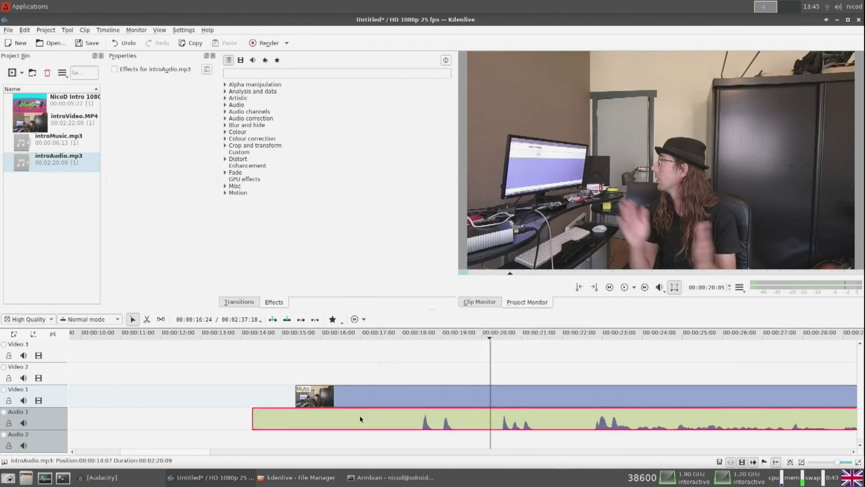
{"action": "left_click", "coordinate": [373, 395]}
{"action": "right_click", "coordinate": [373, 394]}
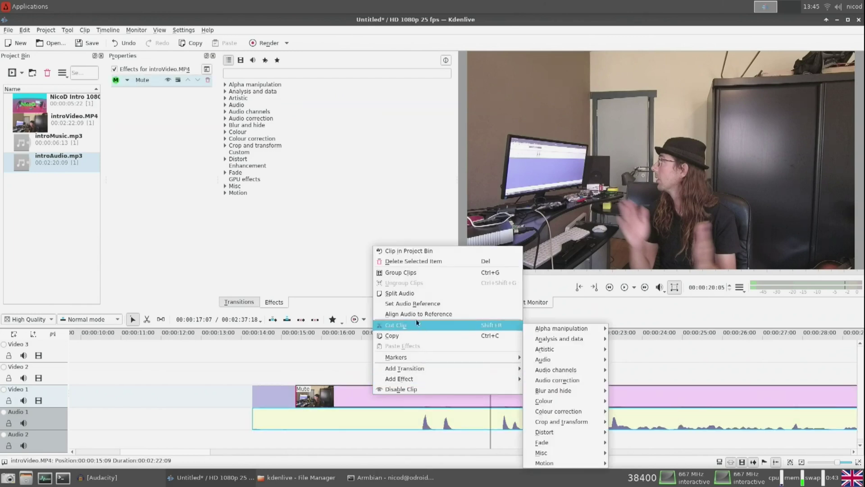
{"action": "left_click", "coordinate": [420, 273]}
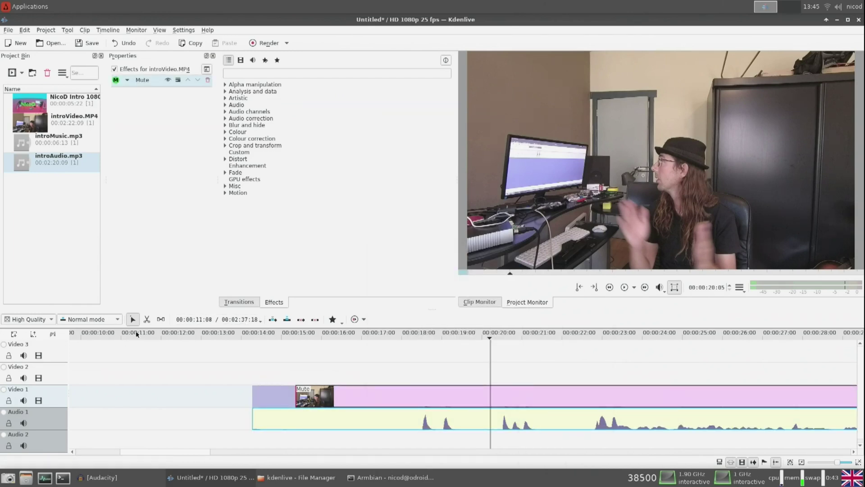
- Cut the grouped clips at about 22 seconds with the Razor tool and select the piece before the cut
{"action": "left_click", "coordinate": [147, 319]}
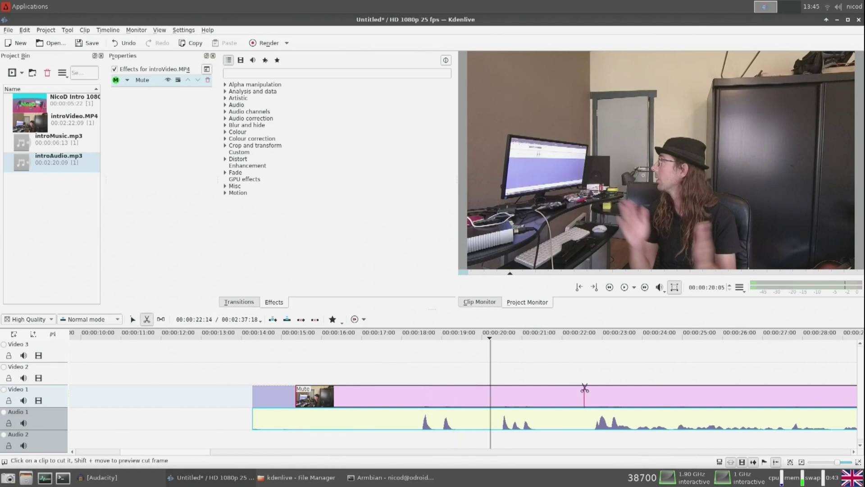
{"action": "left_click", "coordinate": [585, 392]}
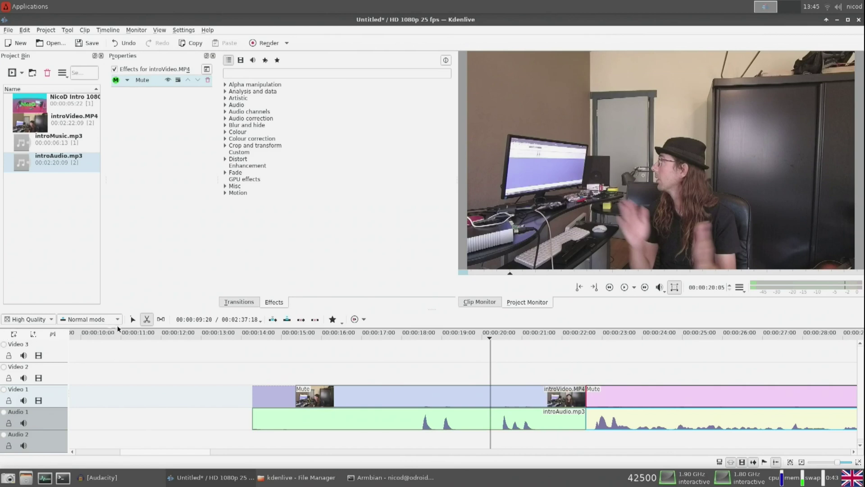
{"action": "left_click", "coordinate": [133, 319]}
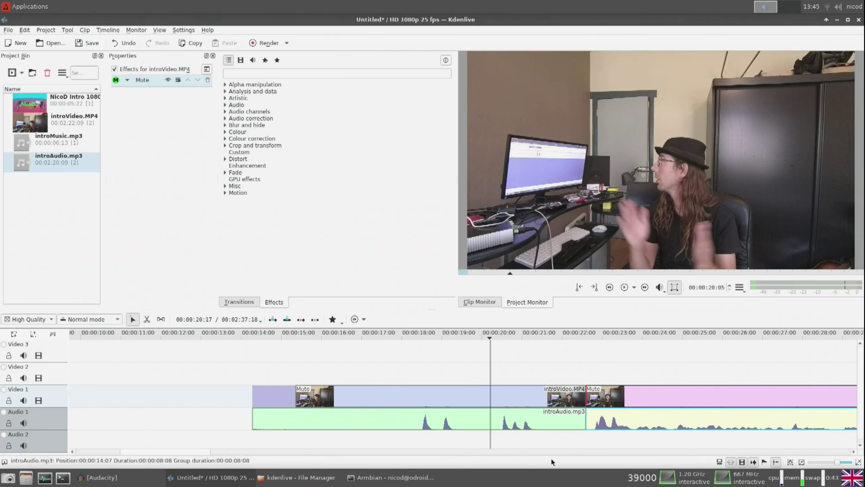
{"action": "left_click", "coordinate": [573, 392]}
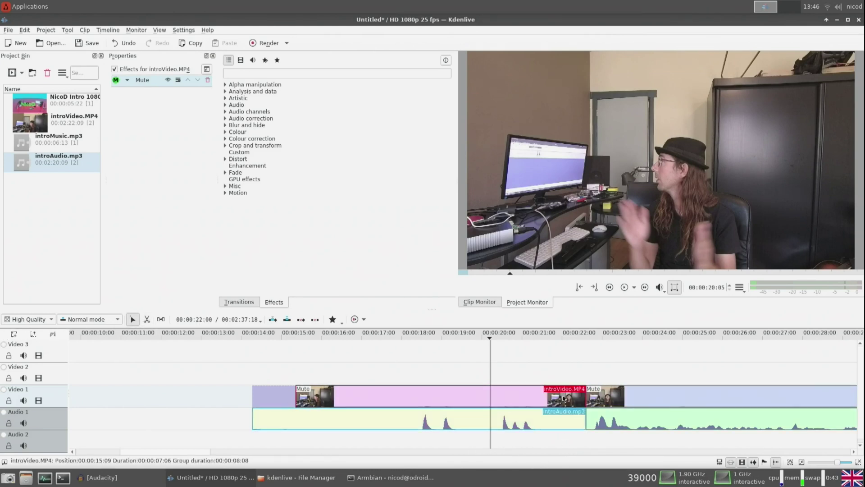
- Delete the leading clip piece, close the timeline gap, and capture Audacity's background noise profile
{"action": "key", "text": "Delete"}
{"action": "left_click_drag", "start_coordinate": [629, 390], "coordinate": [77, 385]}
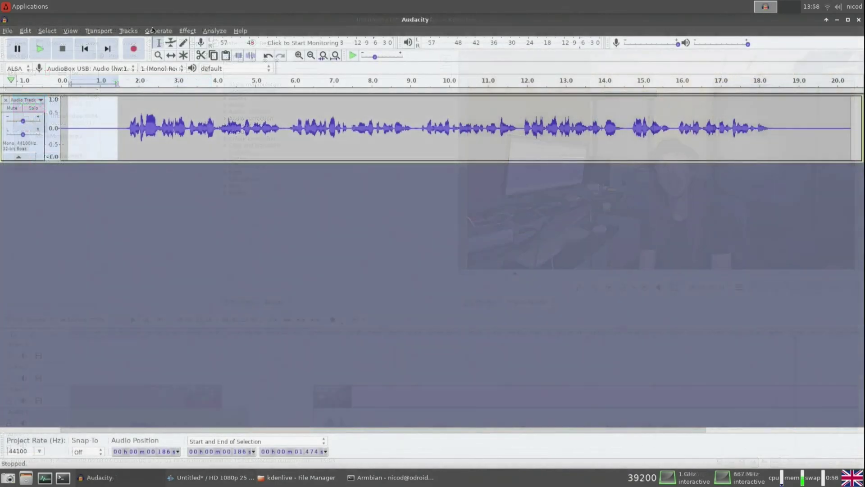
{"action": "left_click", "coordinate": [188, 30]}
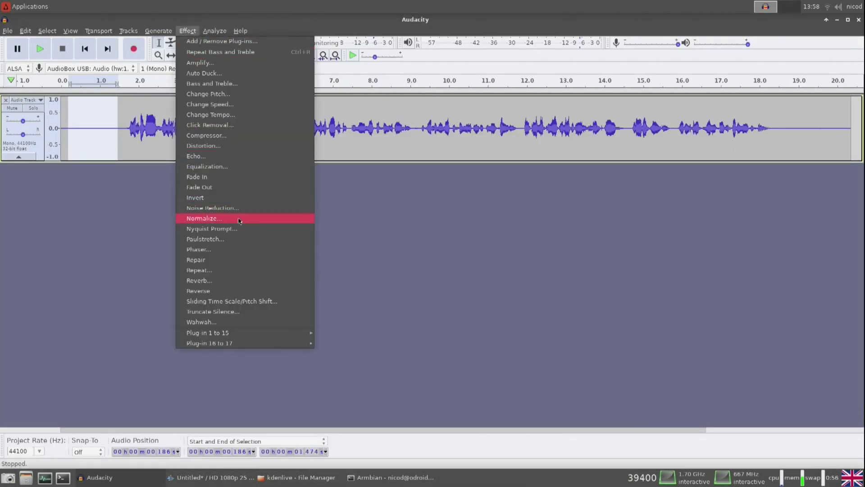
{"action": "left_click", "coordinate": [226, 208]}
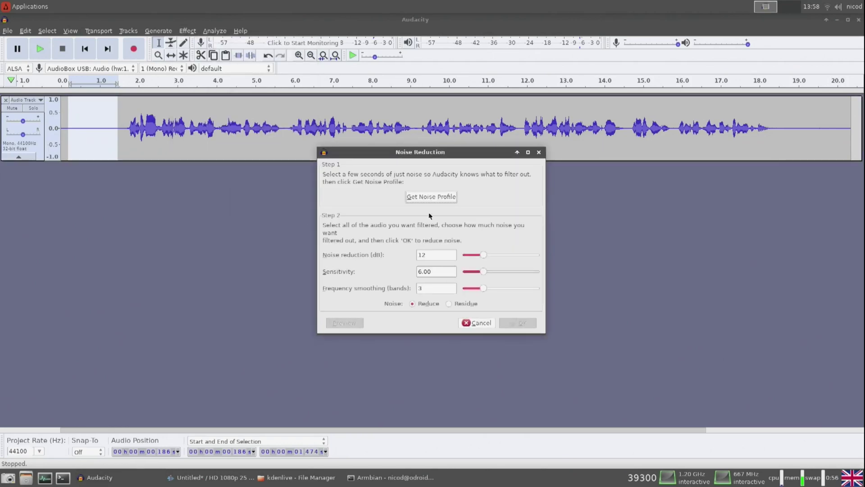
{"action": "left_click", "coordinate": [431, 197]}
- Apply noise reduction to the entire voice track
{"action": "key", "text": "ctrl+a"}
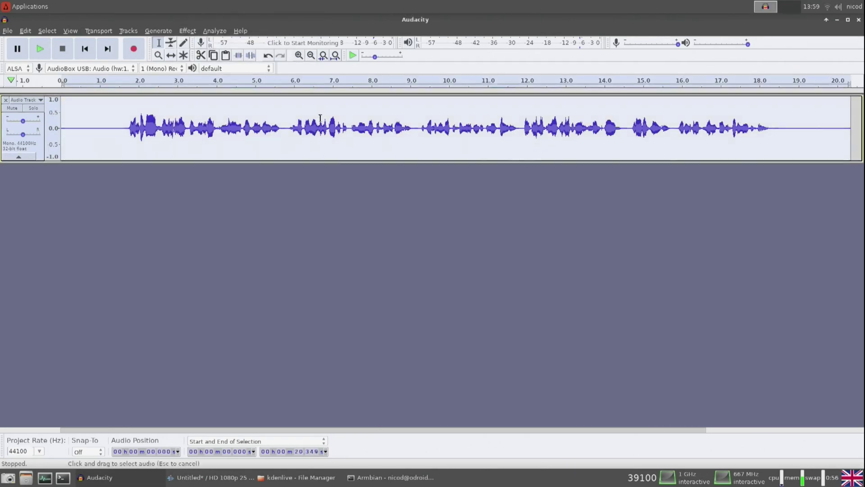
{"action": "left_click", "coordinate": [188, 31]}
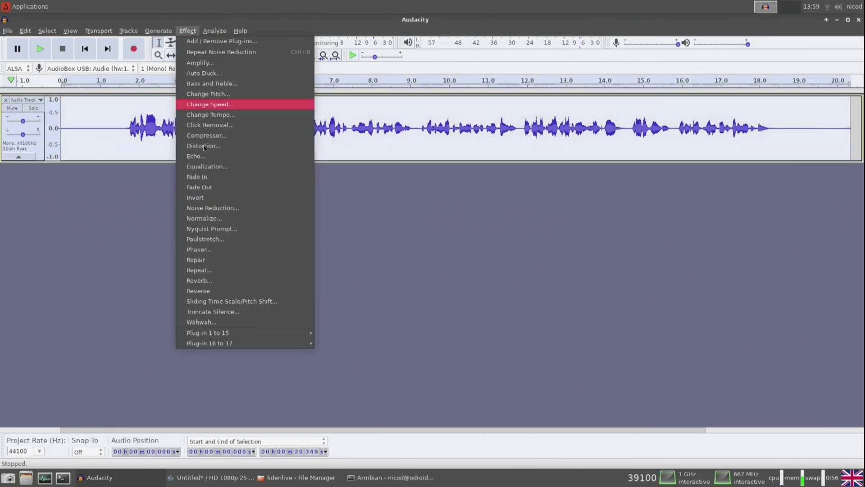
{"action": "left_click", "coordinate": [234, 206]}
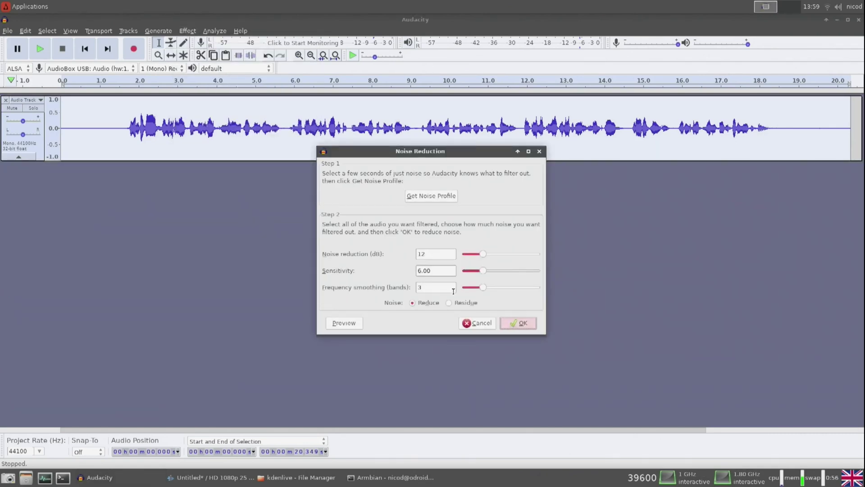
{"action": "left_click", "coordinate": [505, 324]}
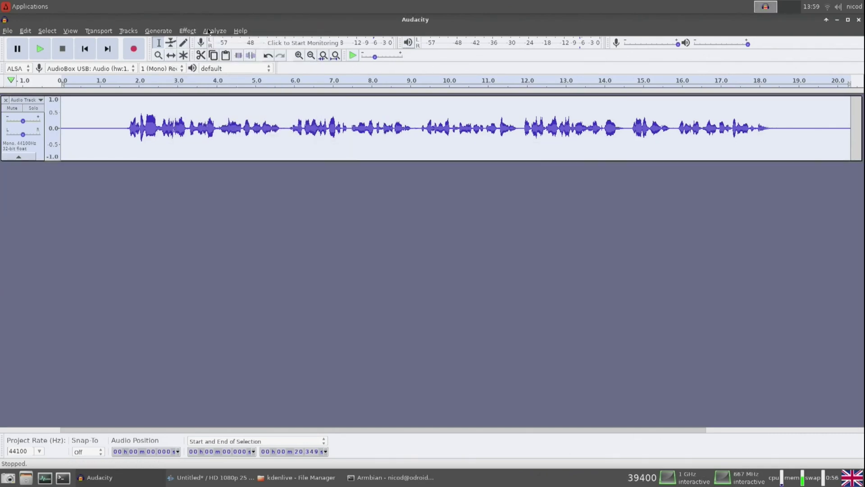
- Boost the bass by 5 dB and delete the silent stretch before the speech
{"action": "left_click", "coordinate": [187, 31]}
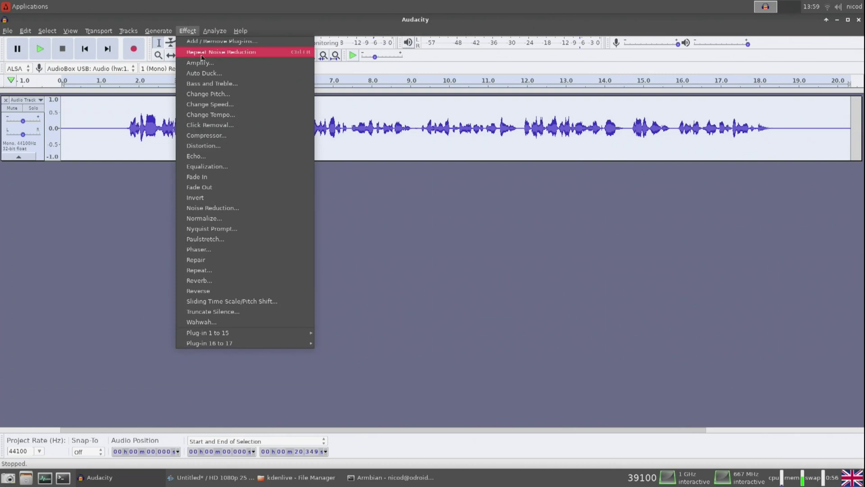
{"action": "left_click", "coordinate": [230, 84]}
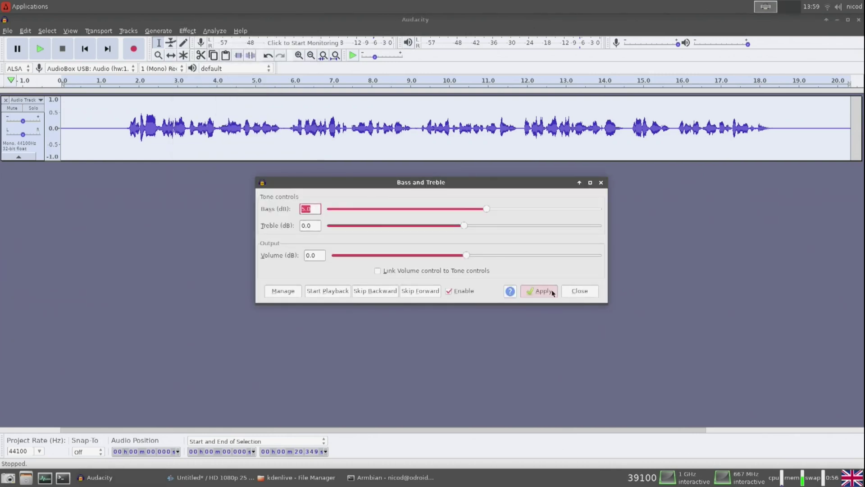
{"action": "left_click", "coordinate": [540, 291]}
{"action": "left_click", "coordinate": [580, 290]}
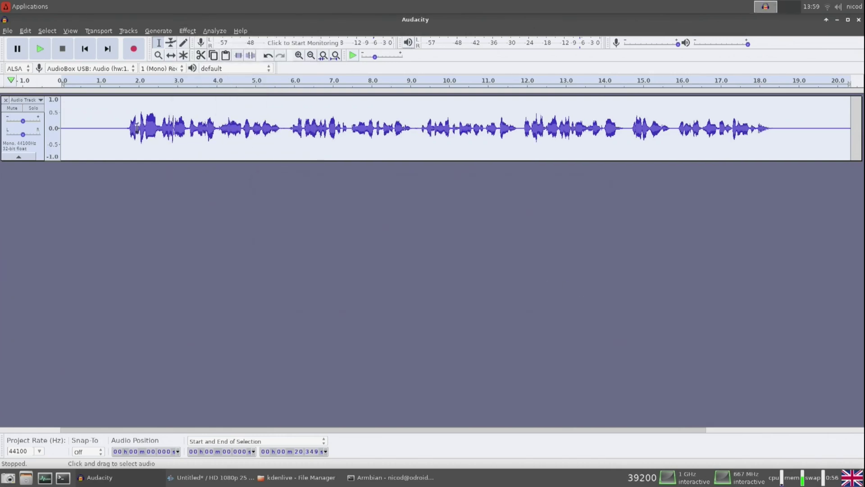
{"action": "left_click_drag", "start_coordinate": [125, 122], "coordinate": [61, 123]}
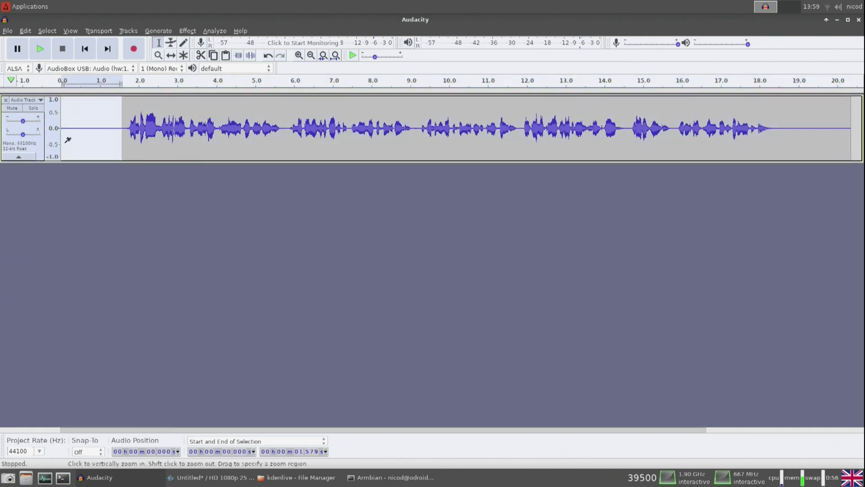
{"action": "key", "text": "Delete"}
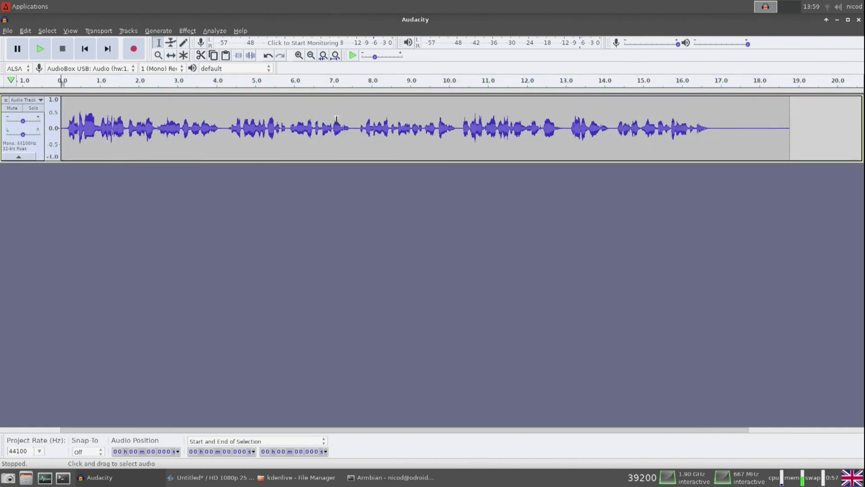
- Drag audio1.mp3 from the file manager into Kdenlive's Project Bin
{"action": "left_click", "coordinate": [716, 132]}
{"action": "left_click", "coordinate": [837, 19]}
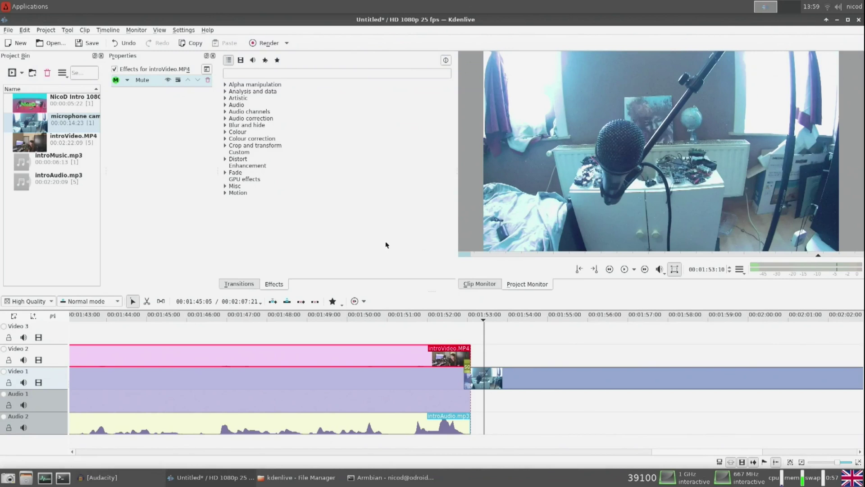
{"action": "left_click", "coordinate": [299, 478]}
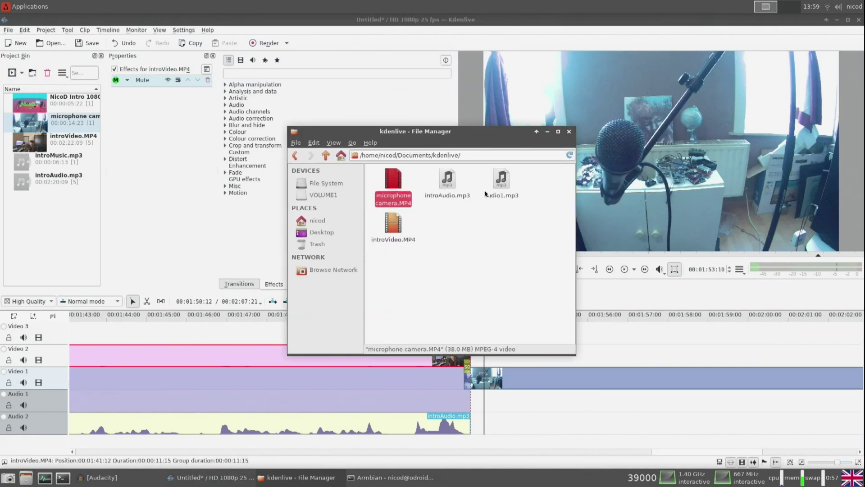
{"action": "left_click_drag", "start_coordinate": [503, 188], "coordinate": [477, 427]}
{"action": "left_click", "coordinate": [49, 226]}
{"action": "left_click", "coordinate": [460, 318]}
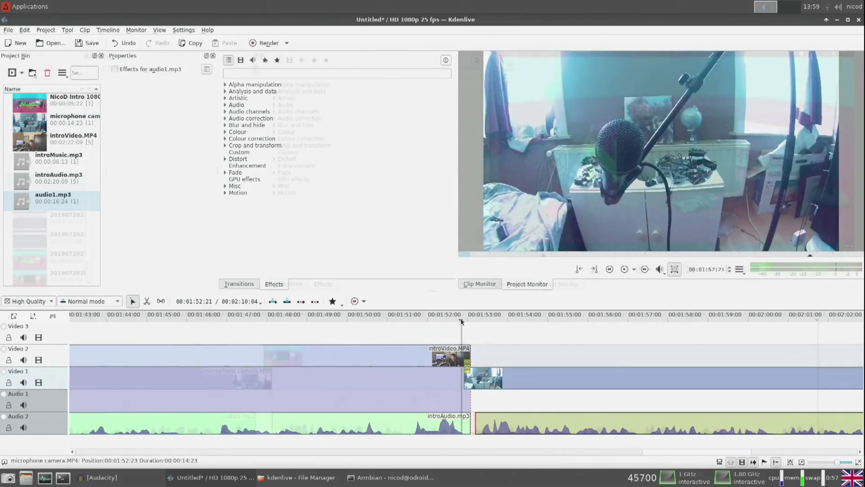
- Create a new title clip with a text item at font size 75
{"action": "left_click", "coordinate": [45, 117]}
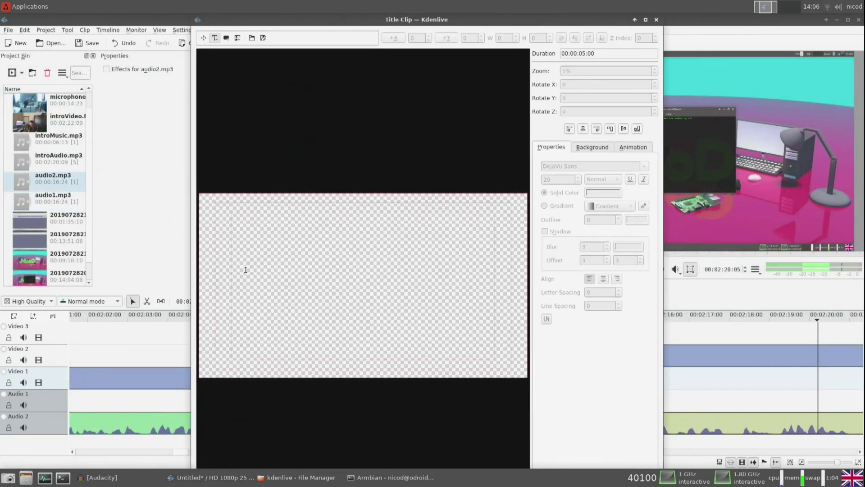
{"action": "left_click", "coordinate": [245, 278]}
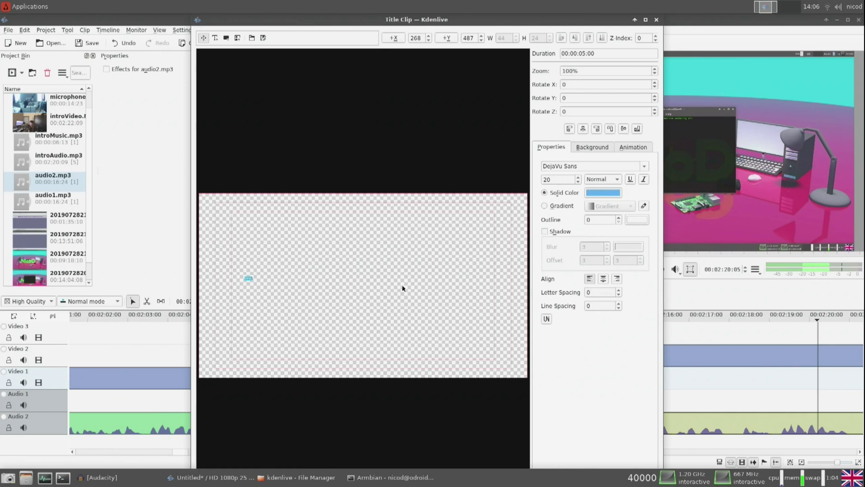
{"action": "double_click", "coordinate": [563, 181]}
{"action": "type", "text": "75"}
- Colour the text bright green (#62ff0e) and replace the placeholder with 'Hido apt install kdenlive audac'
{"action": "left_click", "coordinate": [599, 193]}
{"action": "left_click", "coordinate": [497, 201]}
{"action": "left_click", "coordinate": [489, 195]}
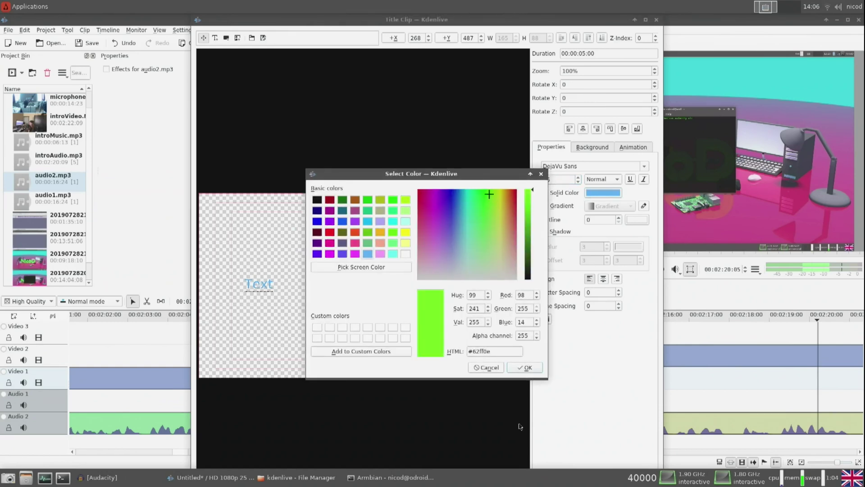
{"action": "left_click", "coordinate": [525, 367]}
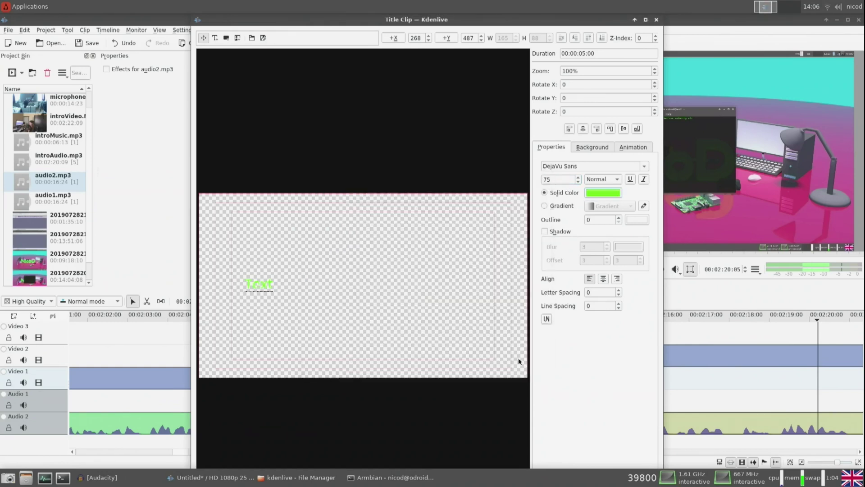
{"action": "double_click", "coordinate": [268, 289]}
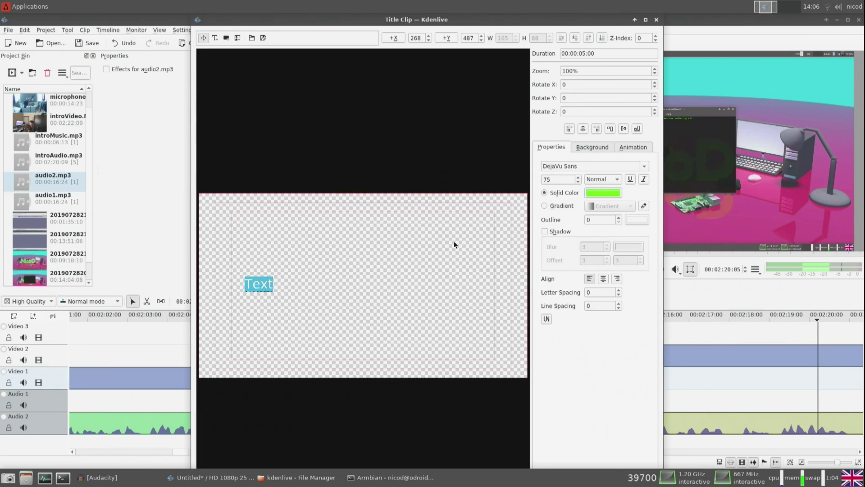
{"action": "type", "text": "Hi"}
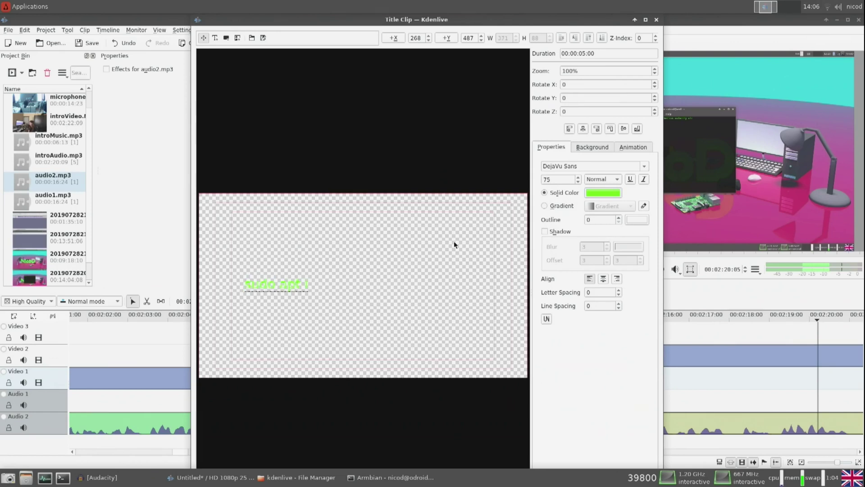
{"action": "type", "text": "do apt install kdenlive audac"}
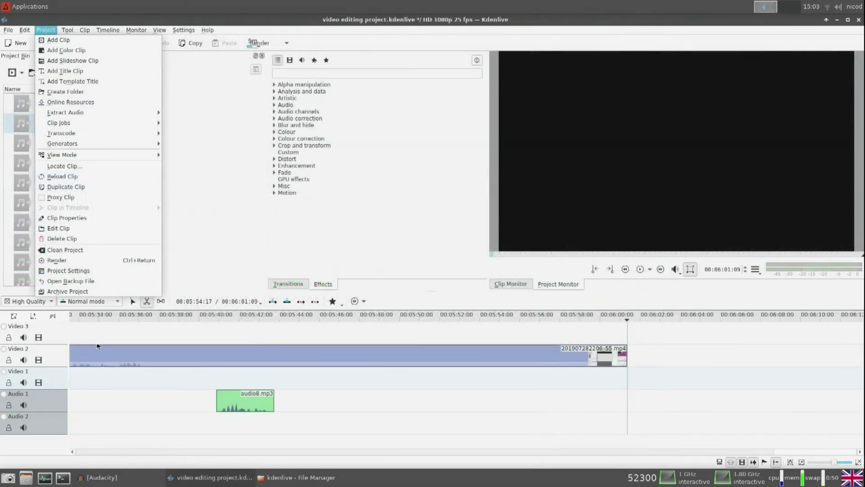
- Select the 2.5K QHD 1440p 30 fps profile in Project Settings and apply it
{"action": "left_click", "coordinate": [84, 270]}
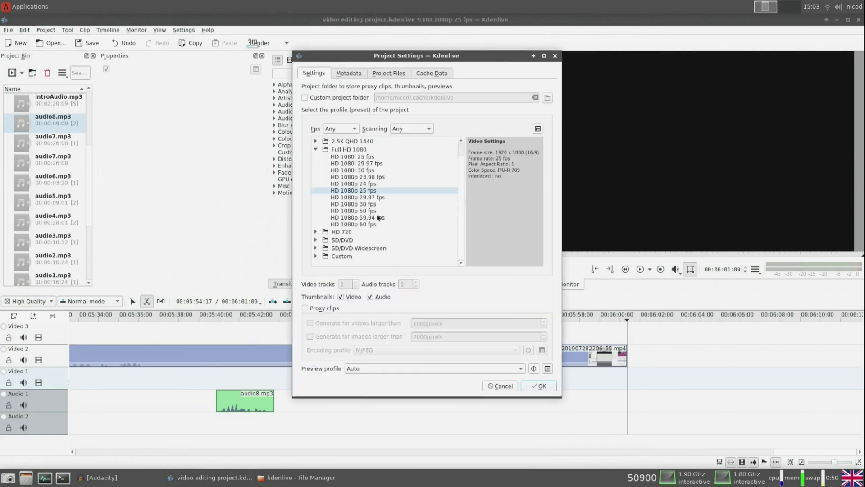
{"action": "left_click", "coordinate": [315, 232]}
{"action": "scroll", "coordinate": [418, 229], "scroll_direction": "down", "scroll_amount": 3}
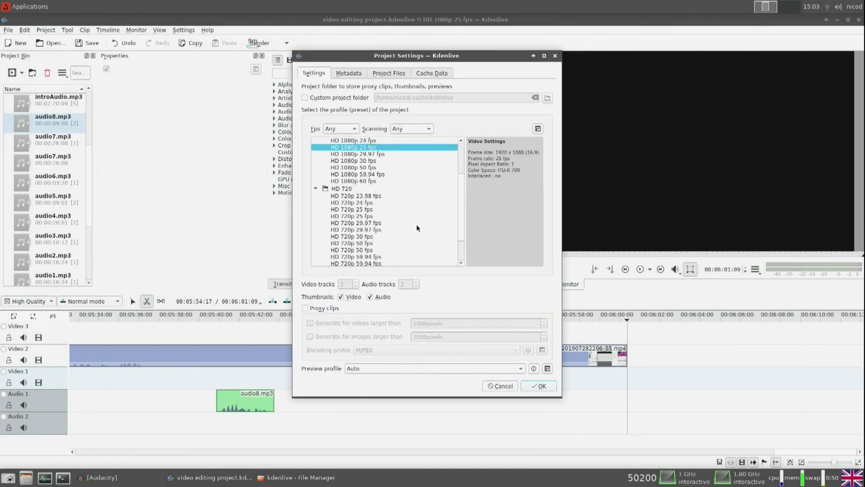
{"action": "left_click", "coordinate": [361, 217]}
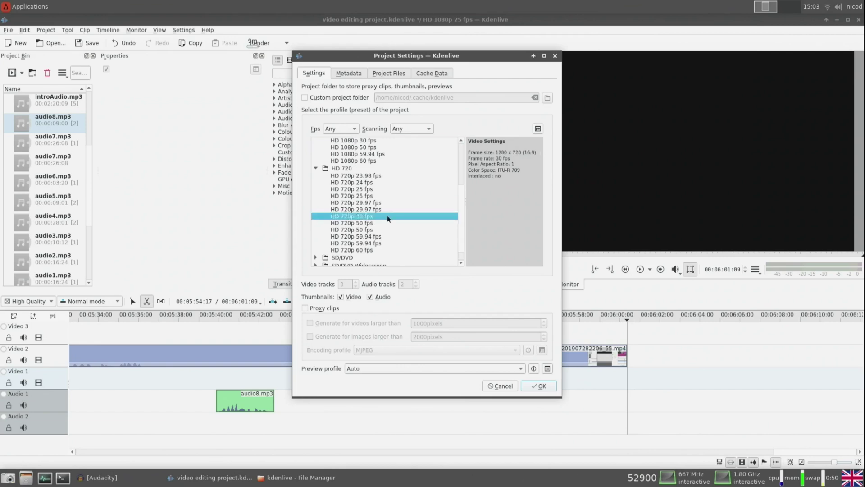
{"action": "scroll", "coordinate": [387, 219], "scroll_direction": "up", "scroll_amount": 4}
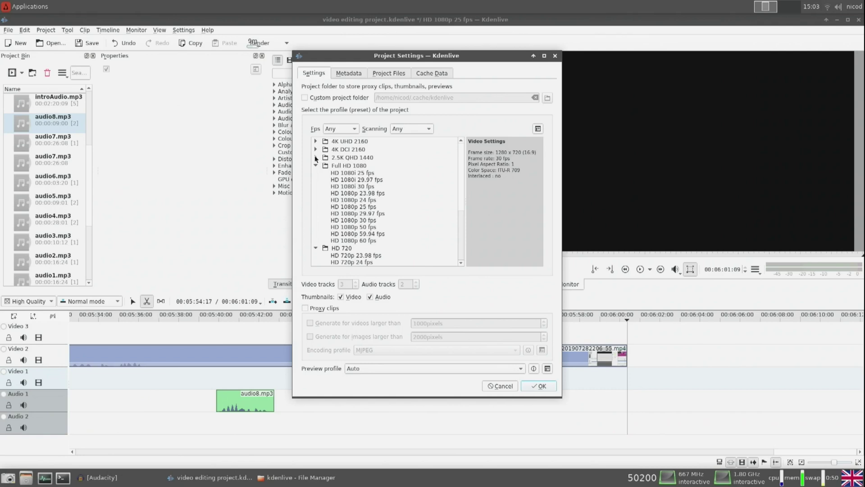
{"action": "left_click", "coordinate": [316, 157]}
{"action": "left_click", "coordinate": [390, 194]}
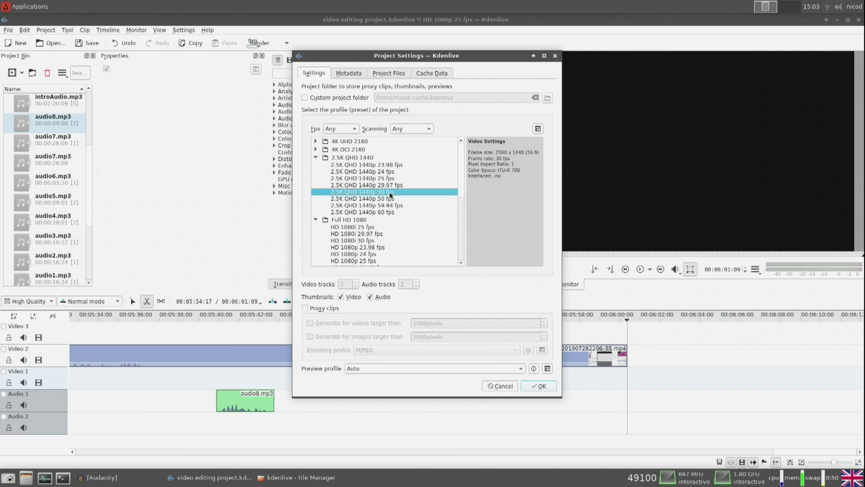
{"action": "left_click", "coordinate": [538, 385]}
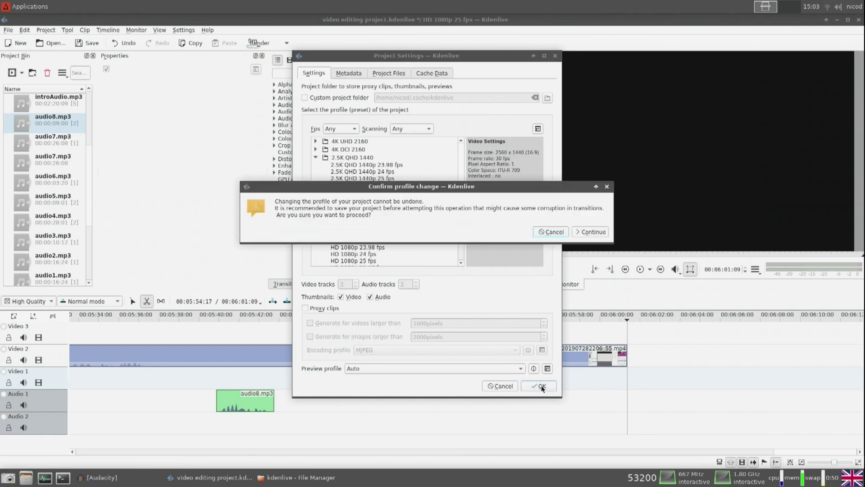
- Confirm the profile change and preview the timeline from 00:04:52:14
{"action": "left_click", "coordinate": [593, 232]}
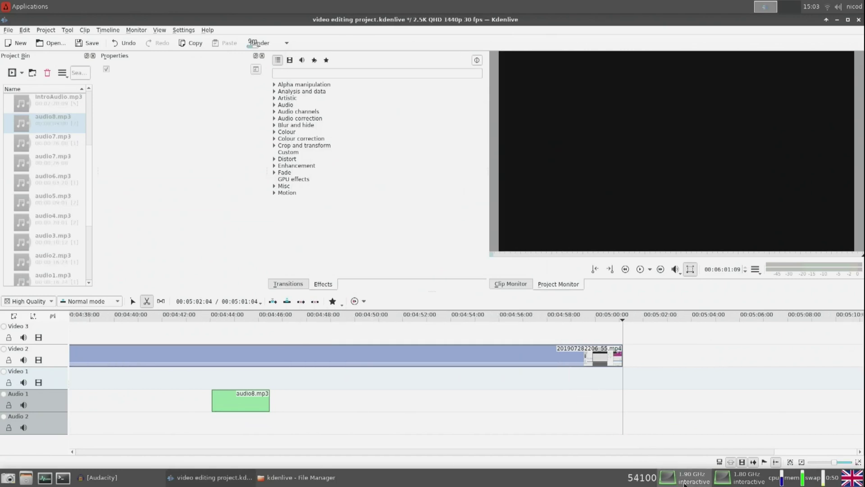
{"action": "left_click", "coordinate": [414, 320]}
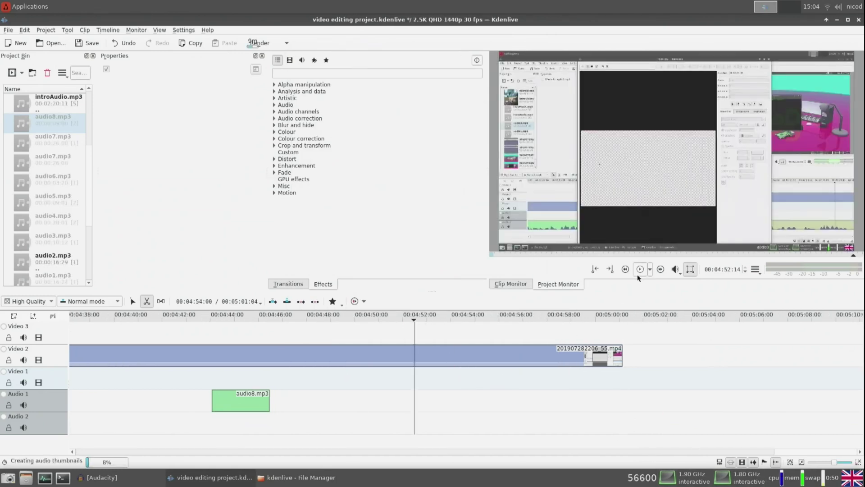
{"action": "left_click", "coordinate": [637, 269]}
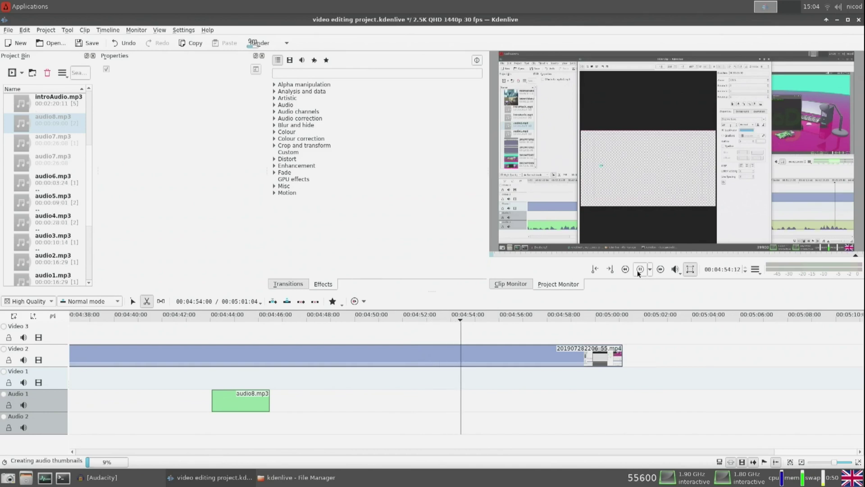
{"action": "left_click", "coordinate": [640, 270]}
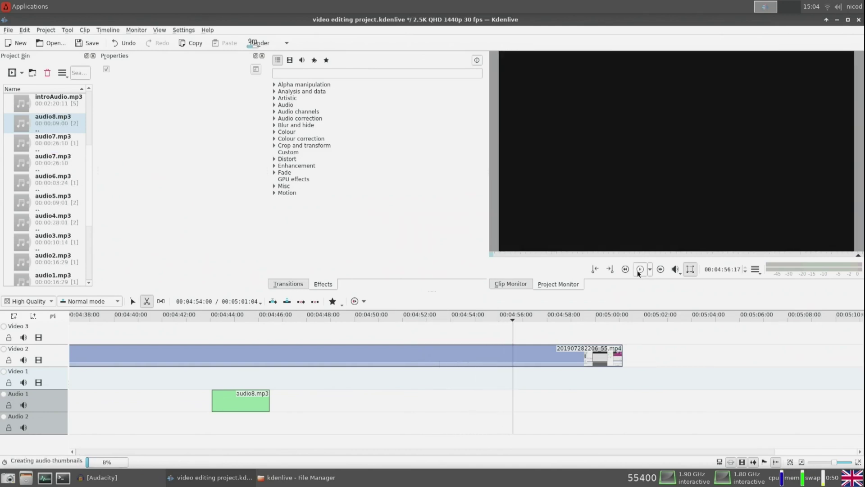
- Save the project and bring up the Render window
{"action": "left_click", "coordinate": [90, 43]}
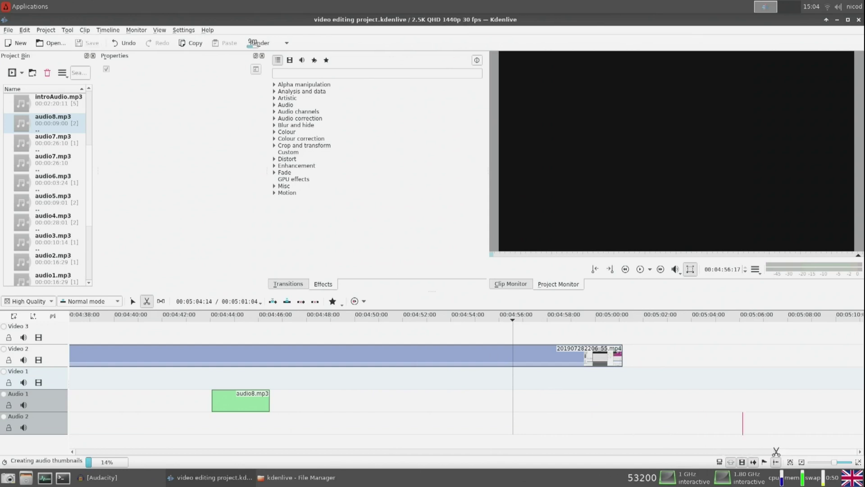
{"action": "scroll", "coordinate": [792, 452], "scroll_direction": "down", "scroll_amount": 5}
{"action": "scroll", "coordinate": [792, 455], "scroll_direction": "up", "scroll_amount": 8}
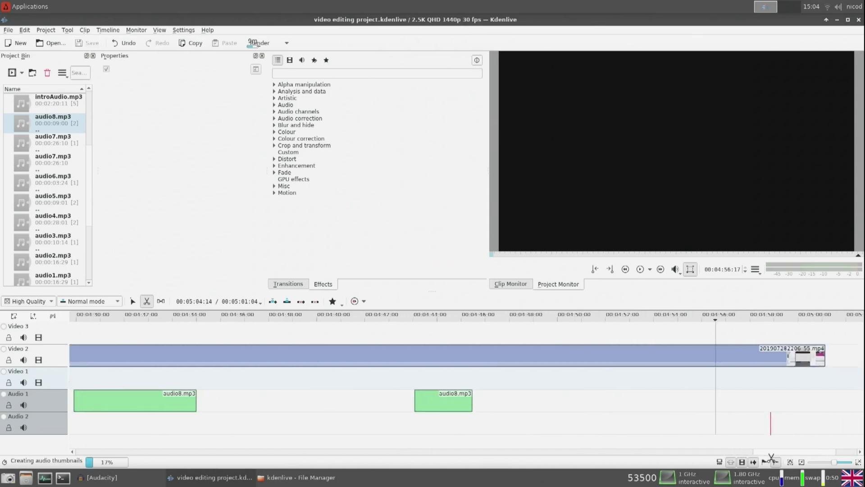
{"action": "scroll", "coordinate": [790, 460], "scroll_direction": "down", "scroll_amount": 2}
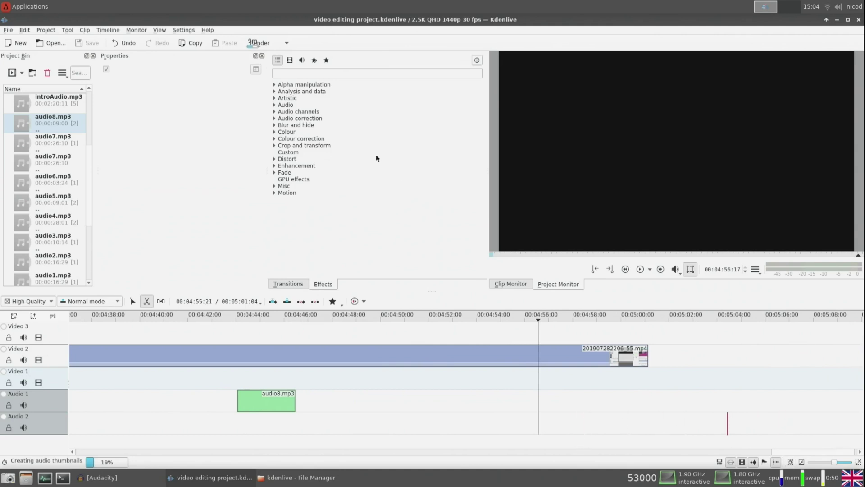
{"action": "left_click", "coordinate": [267, 43]}
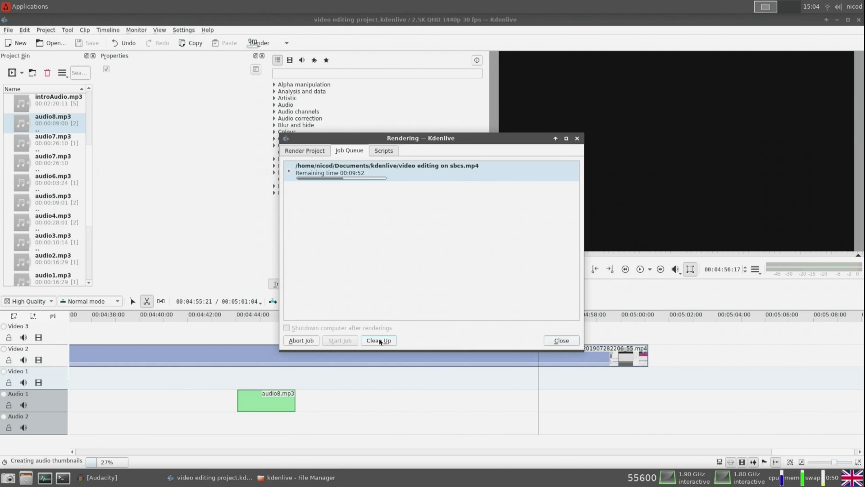
- Abort and clear the running render job, then set the output file to video editing on sbcs.mp4
{"action": "left_click", "coordinate": [301, 341]}
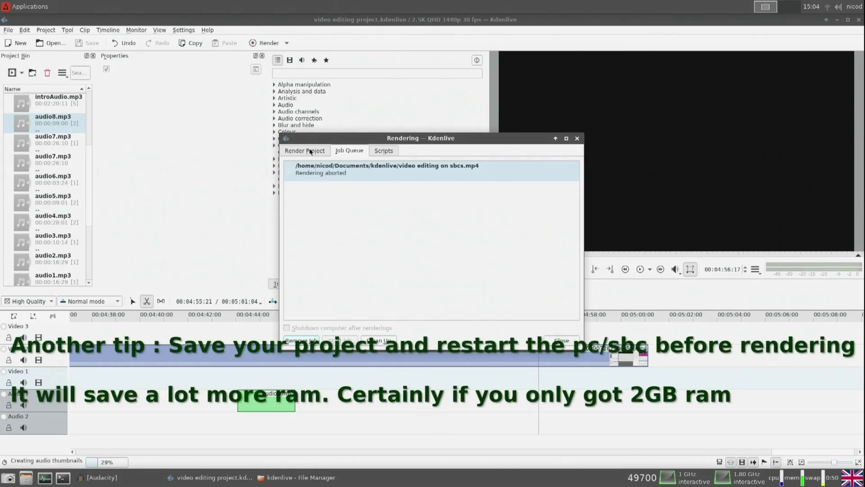
{"action": "left_click", "coordinate": [375, 341]}
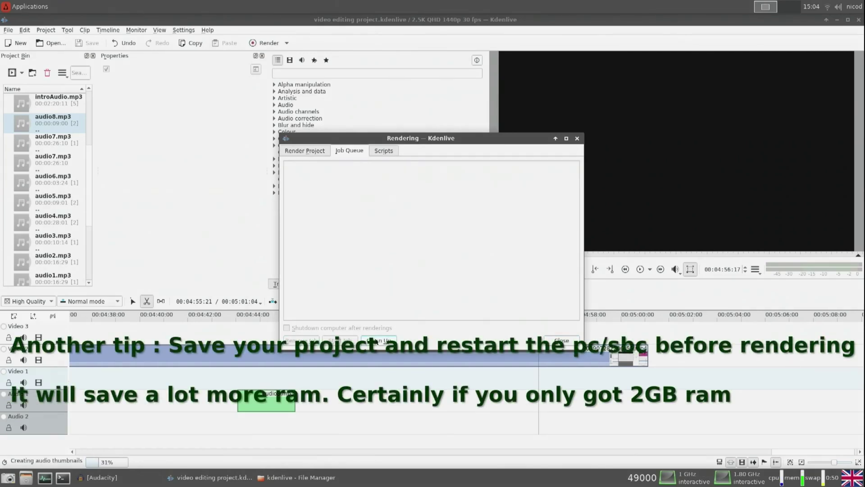
{"action": "left_click", "coordinate": [310, 151]}
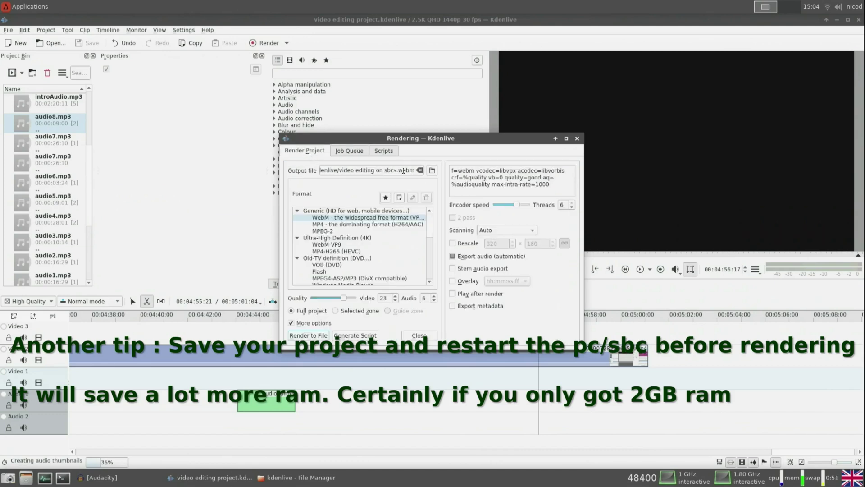
{"action": "left_click", "coordinate": [433, 171]}
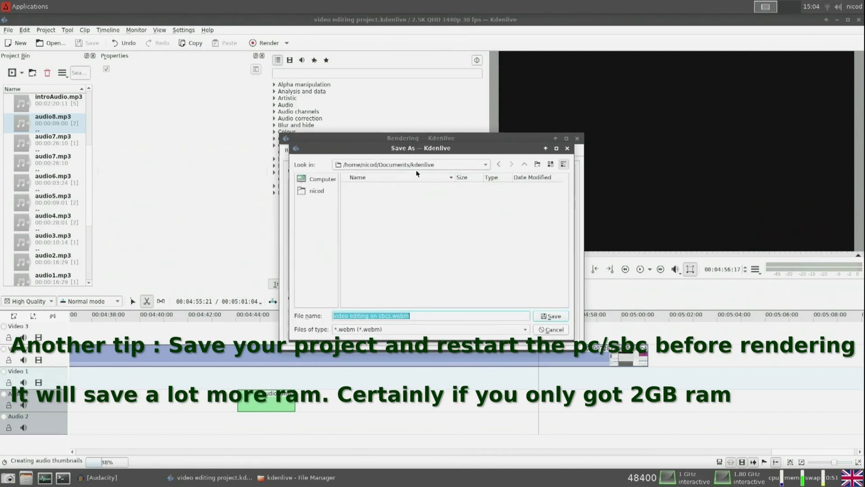
{"action": "left_click", "coordinate": [547, 318]}
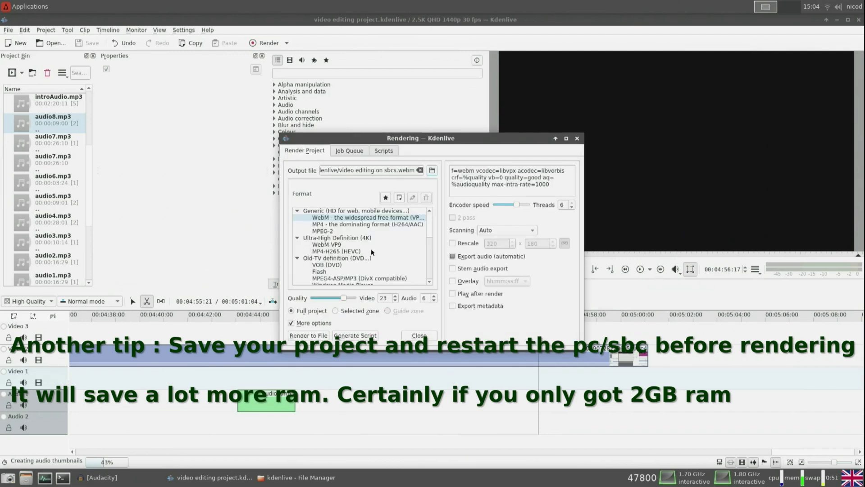
- Choose the MP4 – H264/AAC format and render the full project to file
{"action": "left_click", "coordinate": [332, 224]}
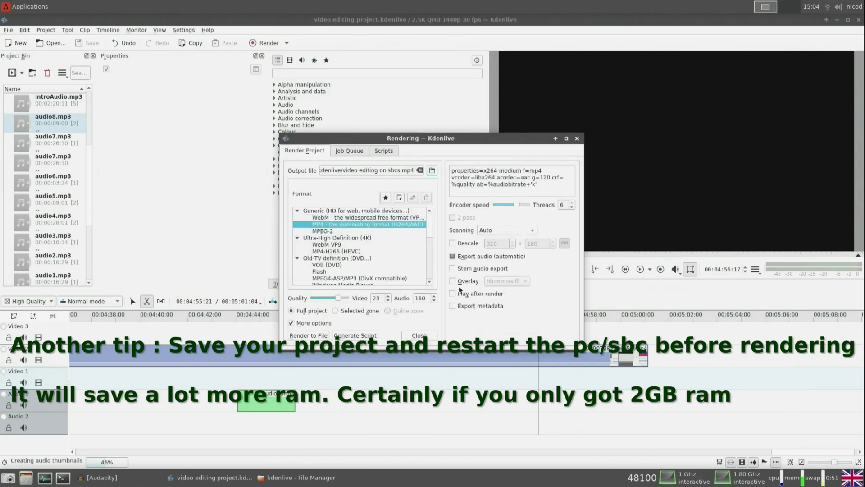
{"action": "left_click", "coordinate": [332, 322]}
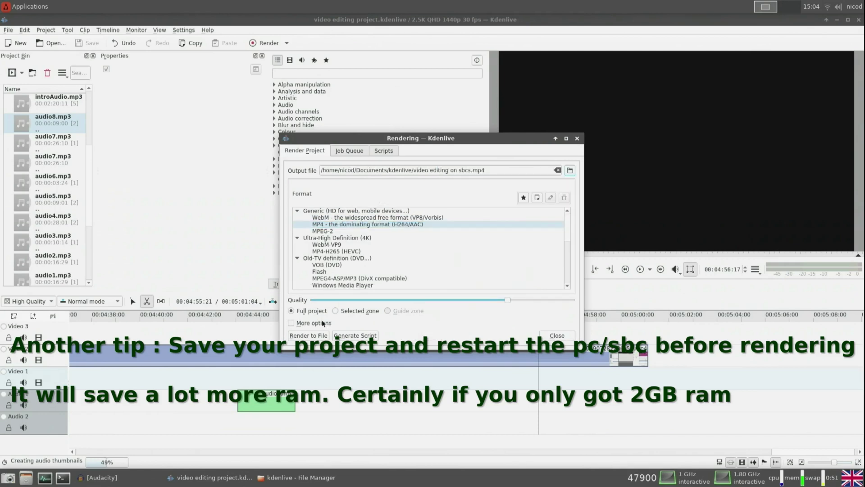
{"action": "left_click", "coordinate": [323, 323]}
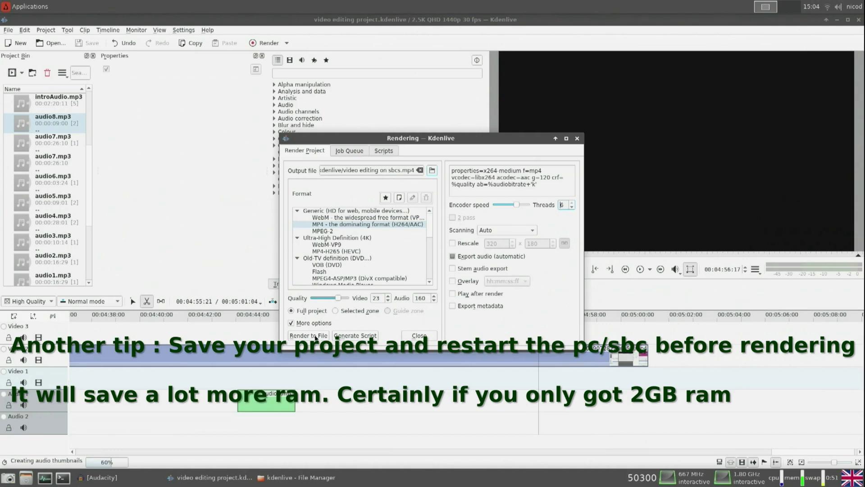
{"action": "left_click", "coordinate": [309, 336]}
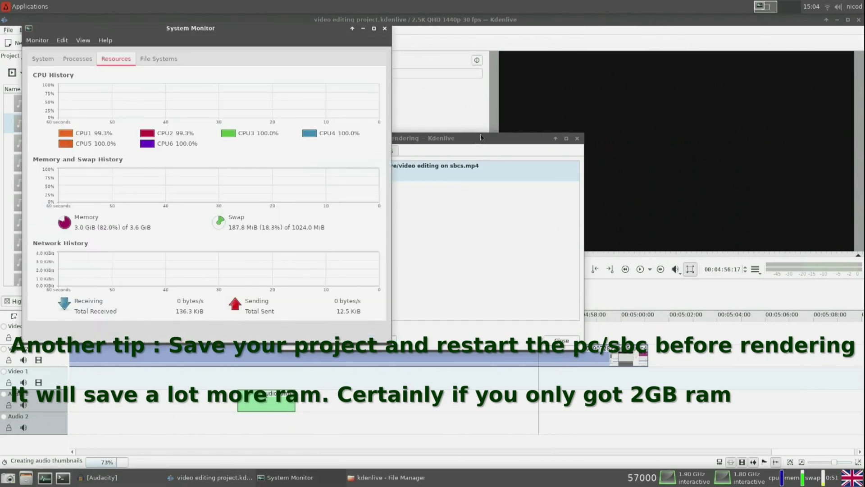
- Move the Rendering dialog right of System Monitor so the render queue sits beside the resource graphs
{"action": "left_click_drag", "start_coordinate": [474, 144], "coordinate": [613, 138]}
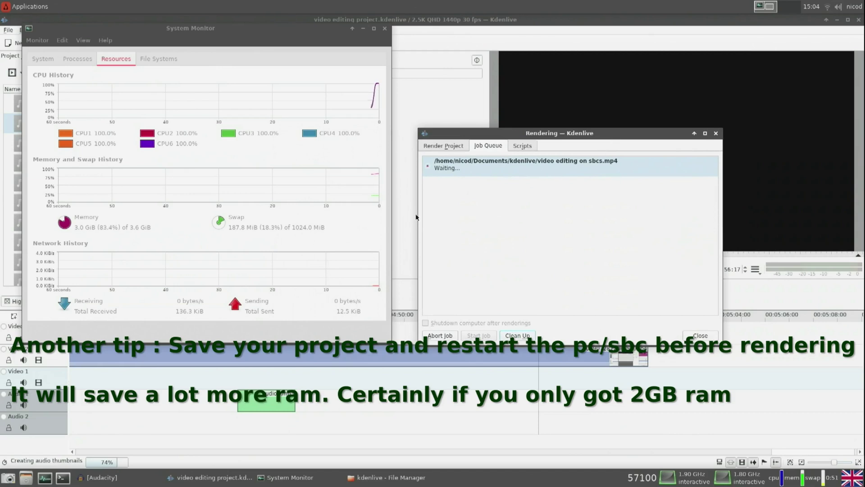